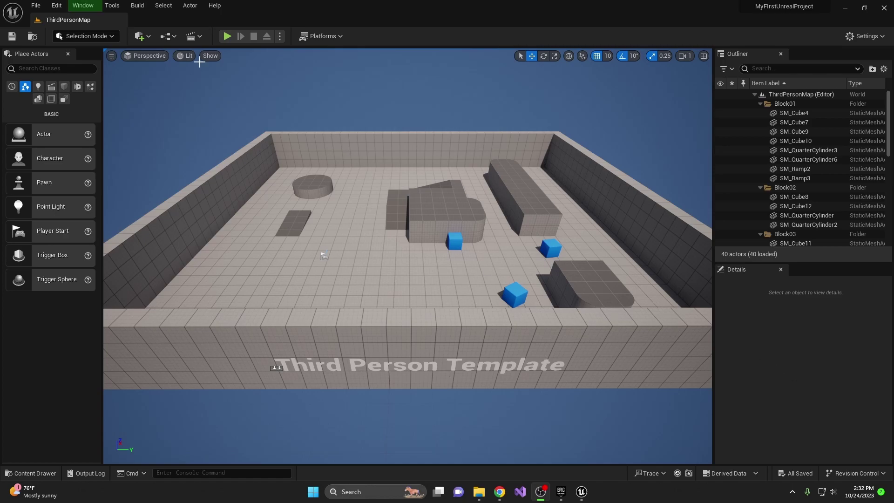
Step: Switch the editor to the UE4 Classic Layout
click(78, 6)
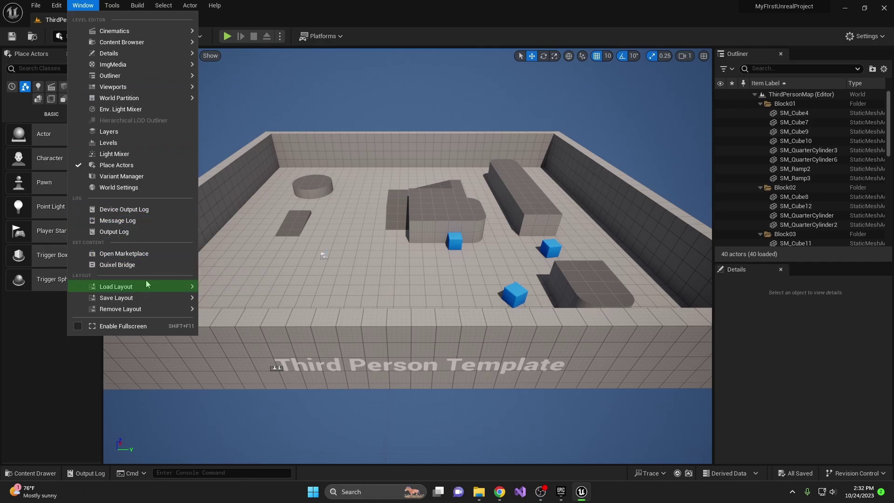
mouse_move(154, 286)
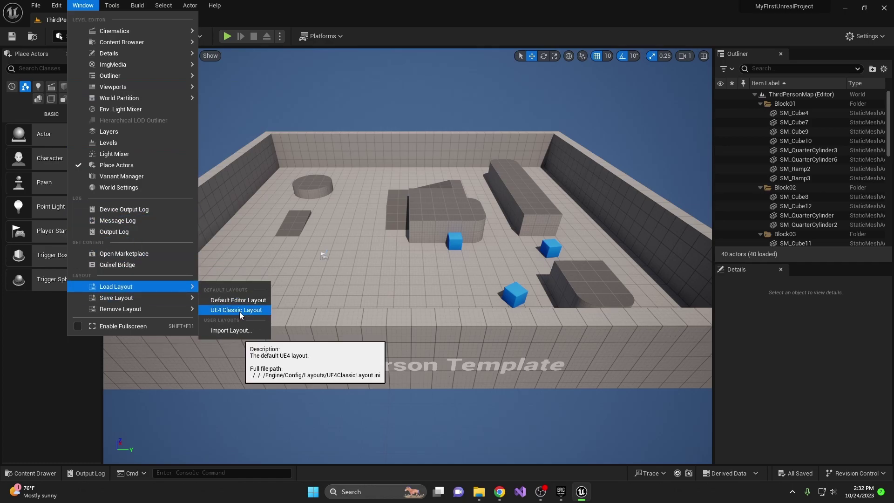
click(240, 310)
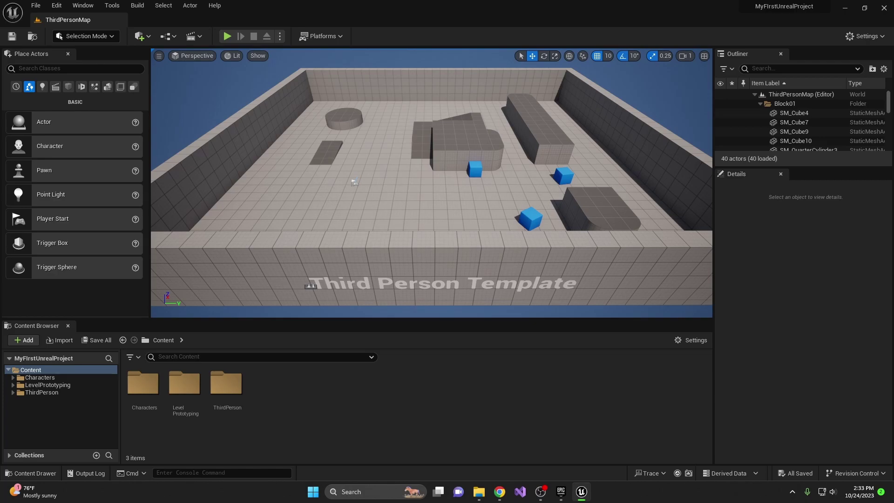
Step: Close the docked Content Browser and toggle the Content Drawer with Ctrl+Space
click(68, 325)
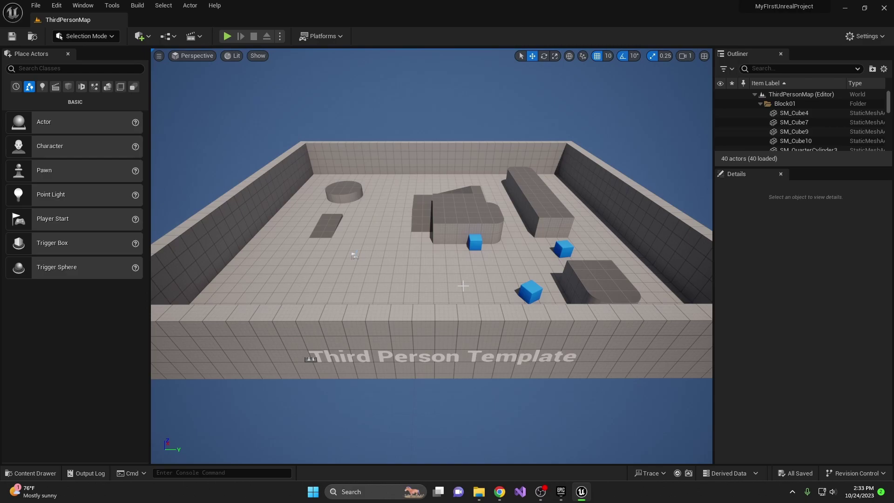
key(ctrl+space)
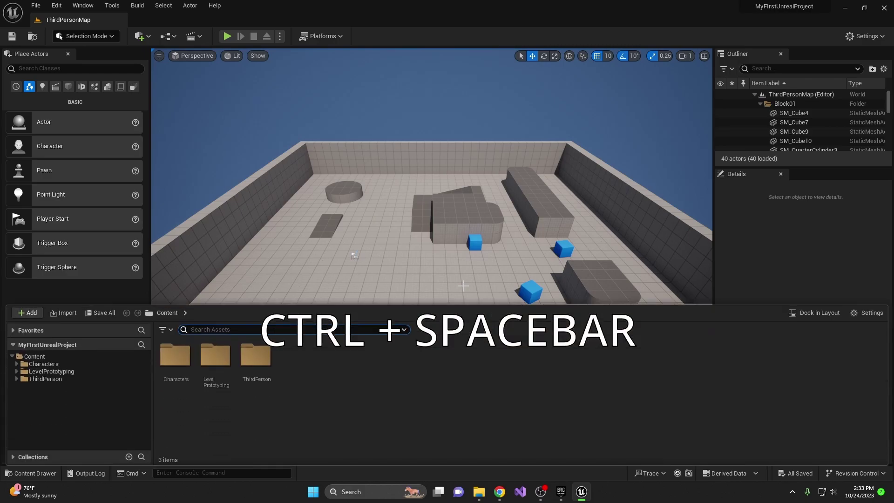
key(ctrl+space)
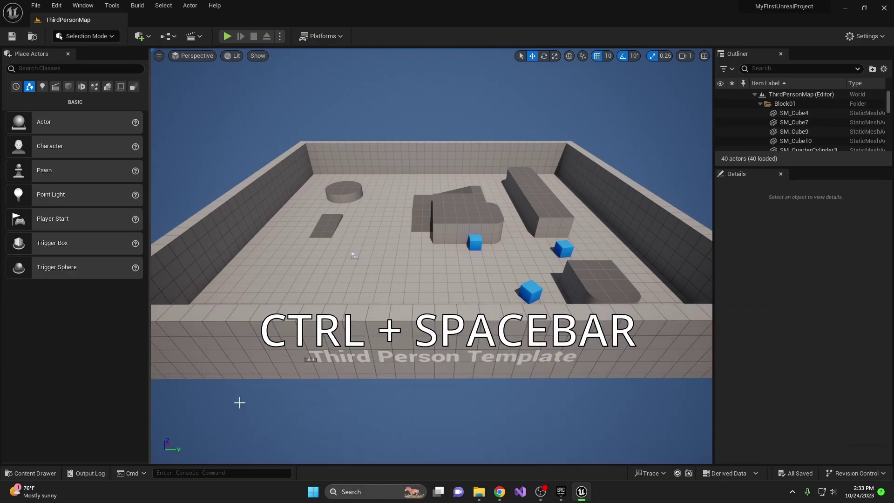
Step: Inspect SM_QuarterCylinder6, SM_Ramp3 and SM_SkySphere, then collapse the hierarchy and check the Lighting folder
click(803, 160)
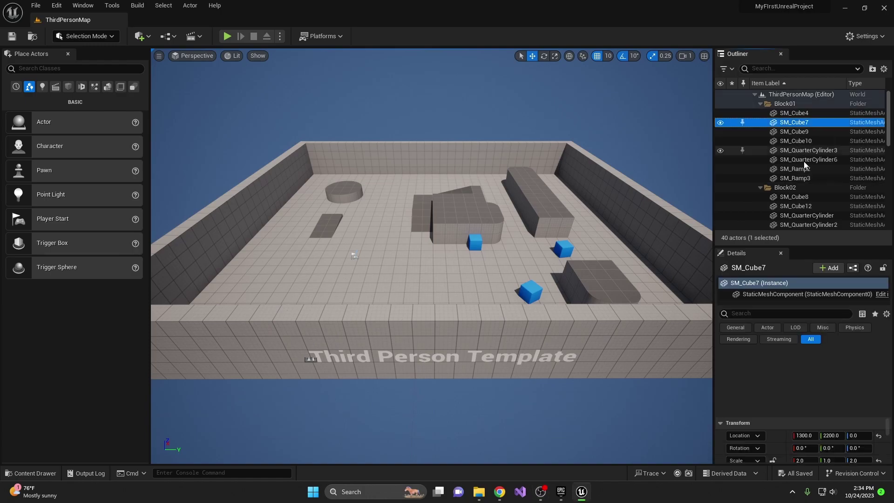
click(799, 176)
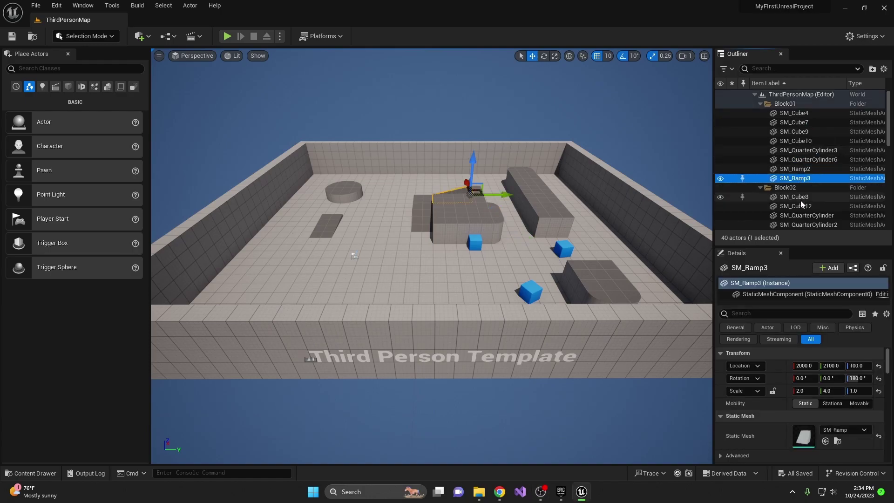
click(694, 117)
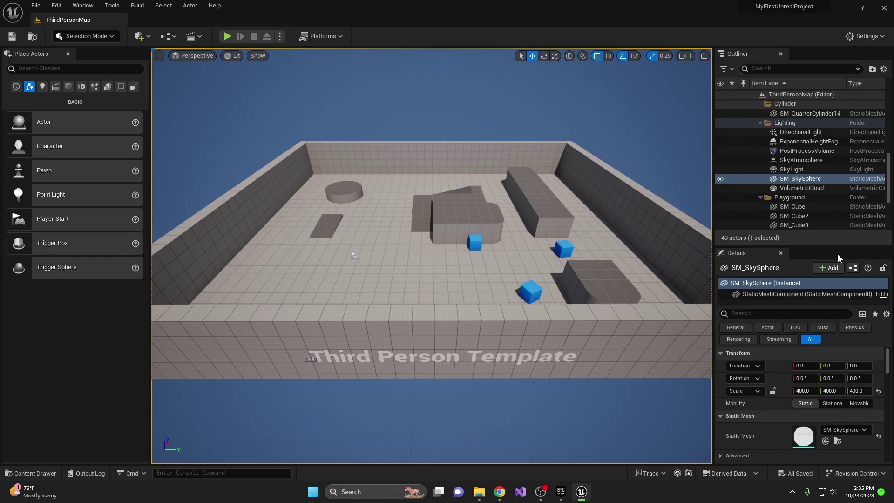
click(754, 95)
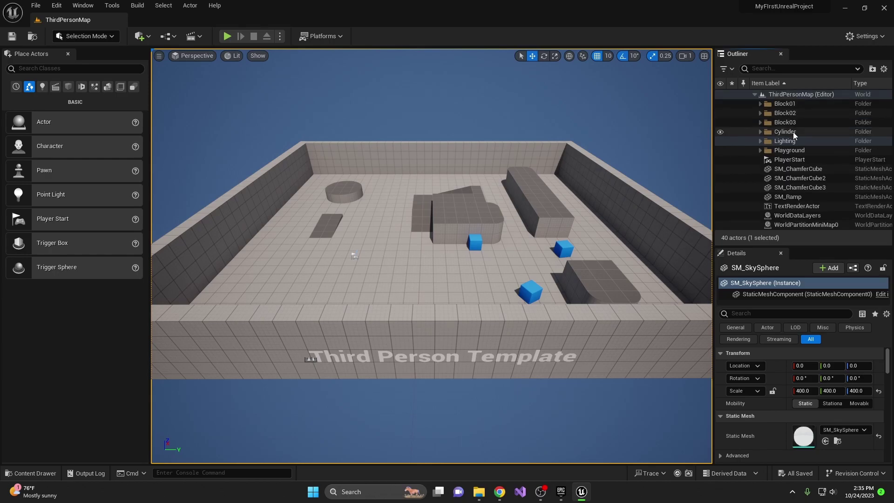
click(760, 141)
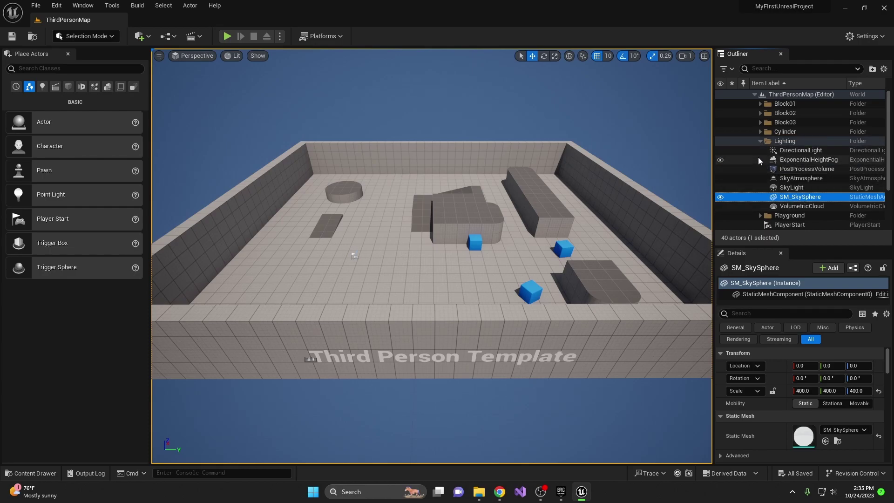
click(759, 141)
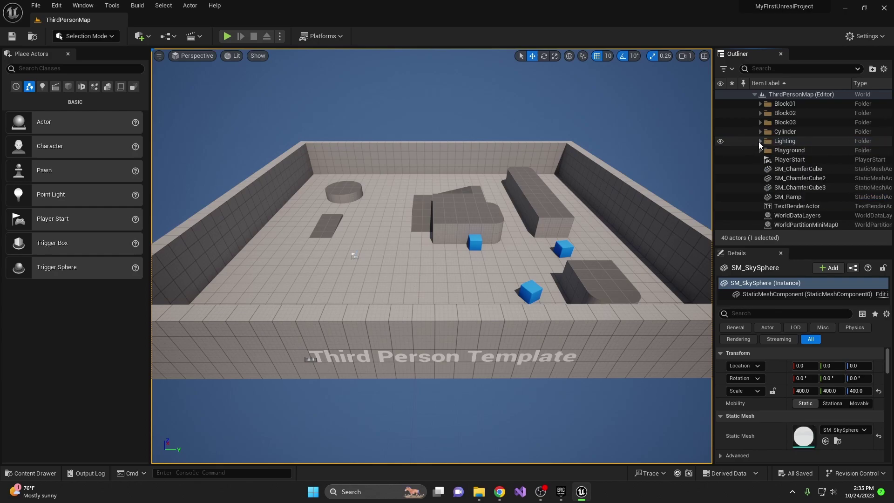
Step: Select PlayerStart and the blue cubes SM_ChamferCube, SM_ChamferCube3 and SM_ChamferCube2
click(789, 160)
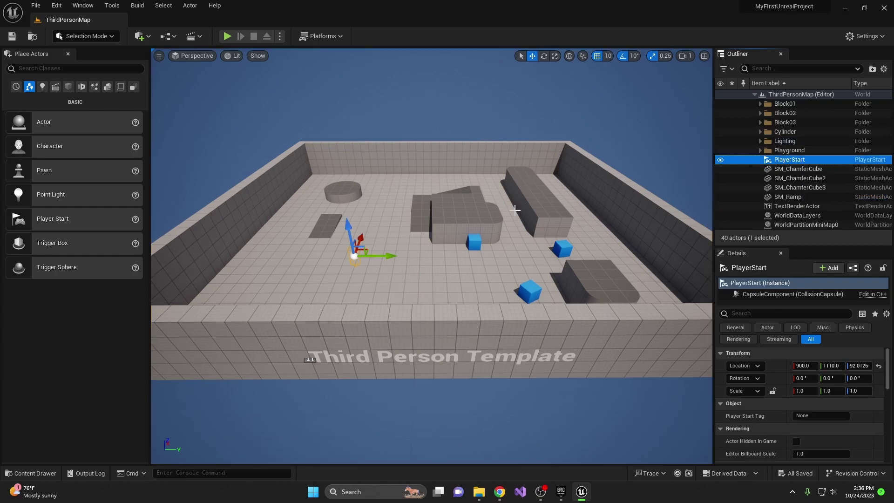
click(470, 243)
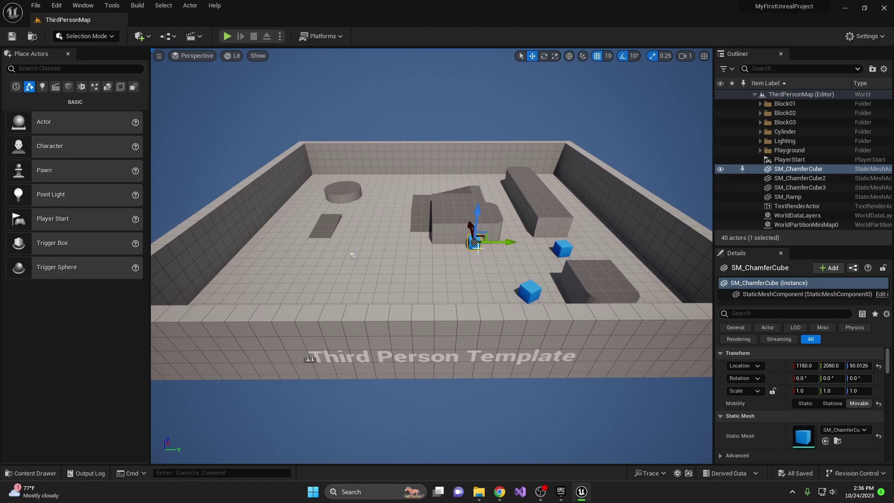
click(529, 292)
click(568, 249)
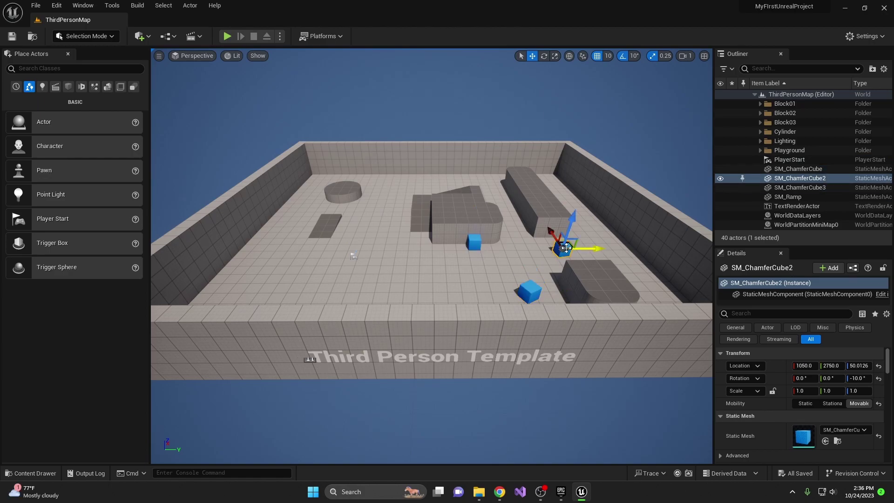
click(786, 169)
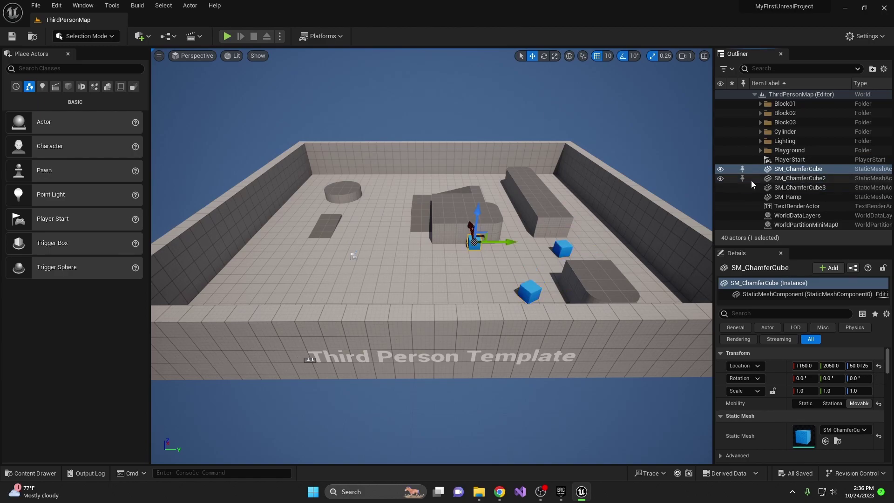
Step: Move SM_ChamferCube into a new folder named 'Blue Cubes'
right_click(789, 169)
mouse_move(813, 199)
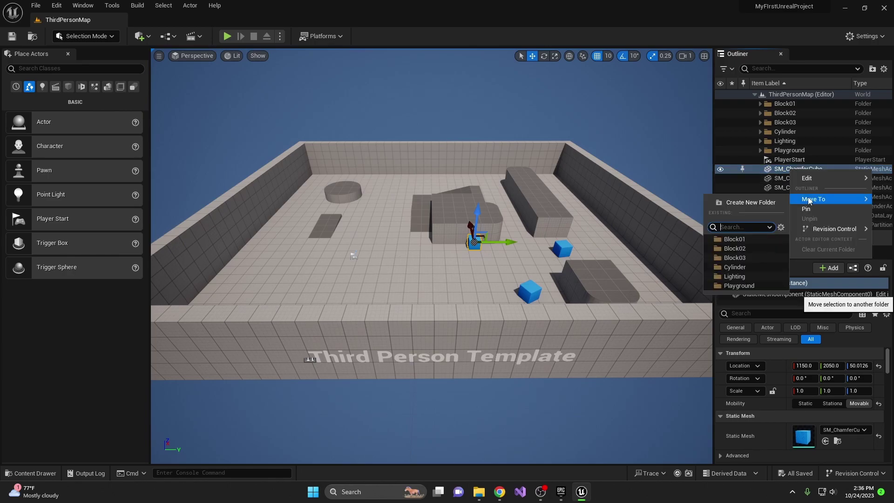
click(758, 201)
click(800, 151)
click(799, 151)
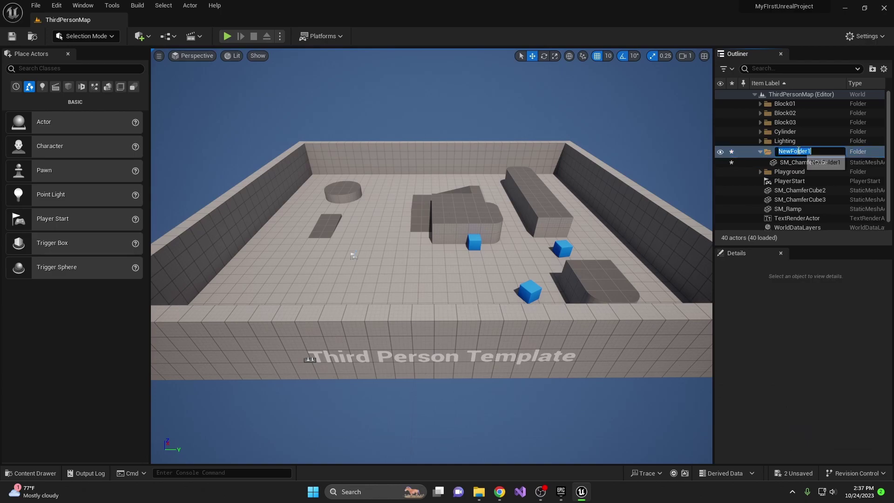
text(Blue Cubes)
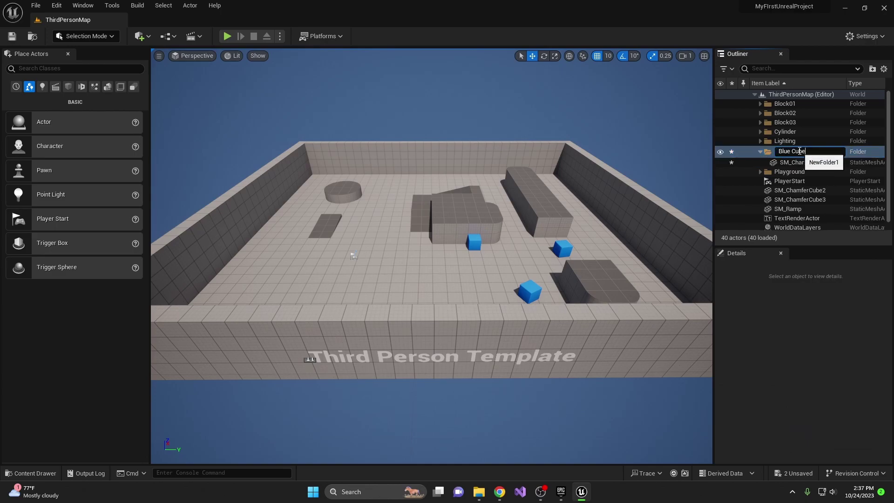
Step: Add SM_ChamferCube2 and SM_ChamferCube3 to Blue Cubes and collapse the folder
click(805, 190)
ctrl+click(806, 196)
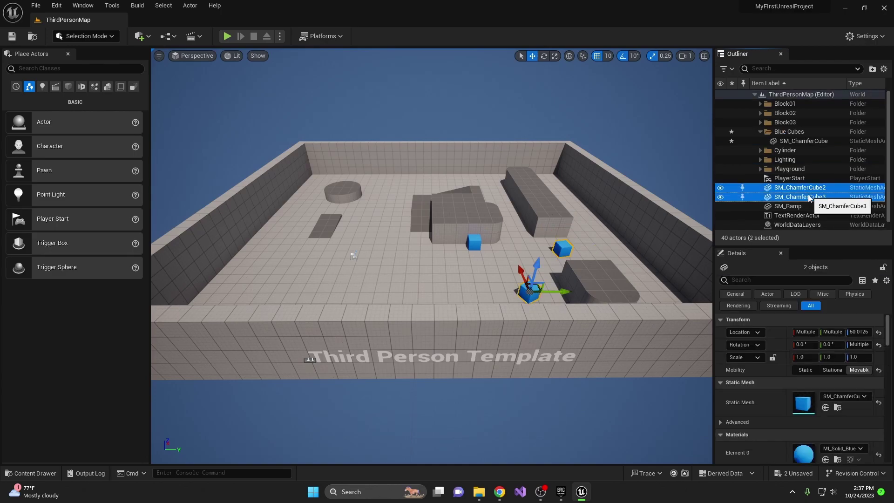
drag(806, 196, 790, 132)
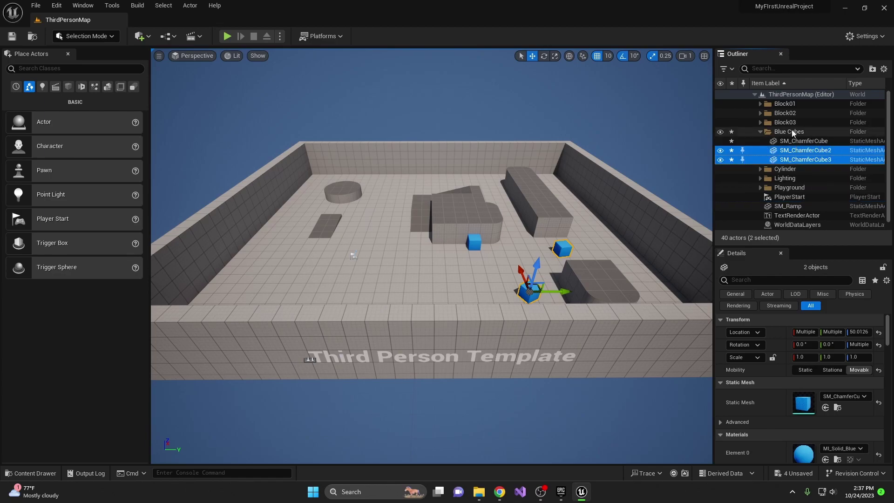
click(761, 132)
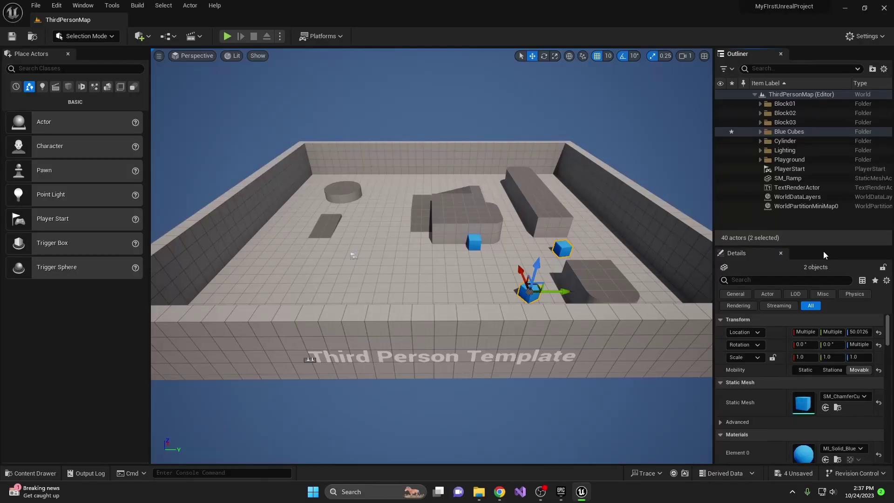
Step: Inspect SM_Cube4, the ramps and other Block01–03 pieces, then collapse those folders
click(760, 104)
click(787, 114)
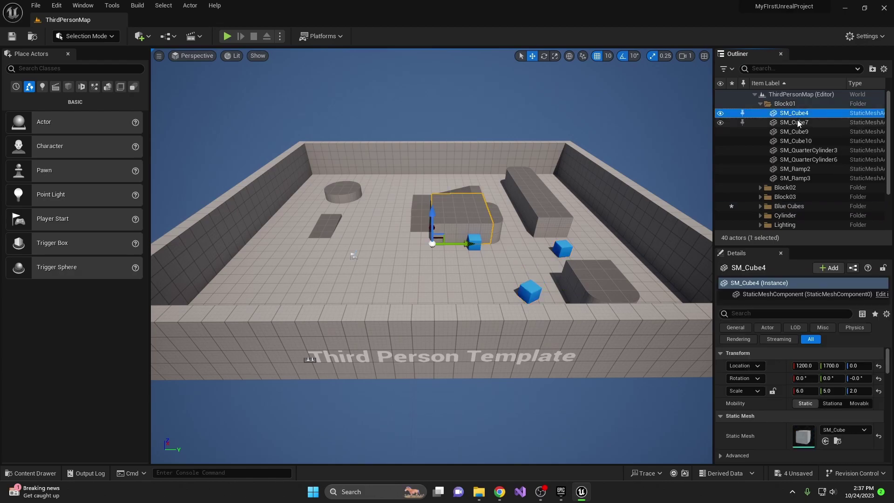
click(798, 131)
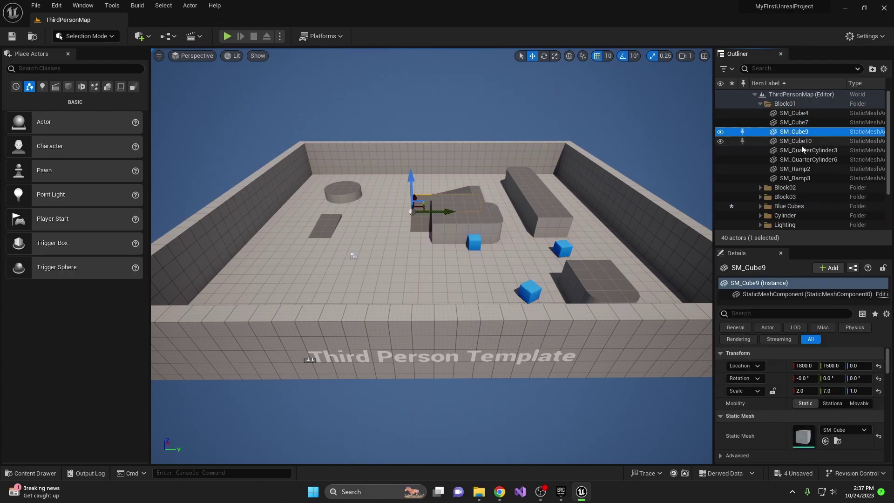
click(800, 178)
click(538, 210)
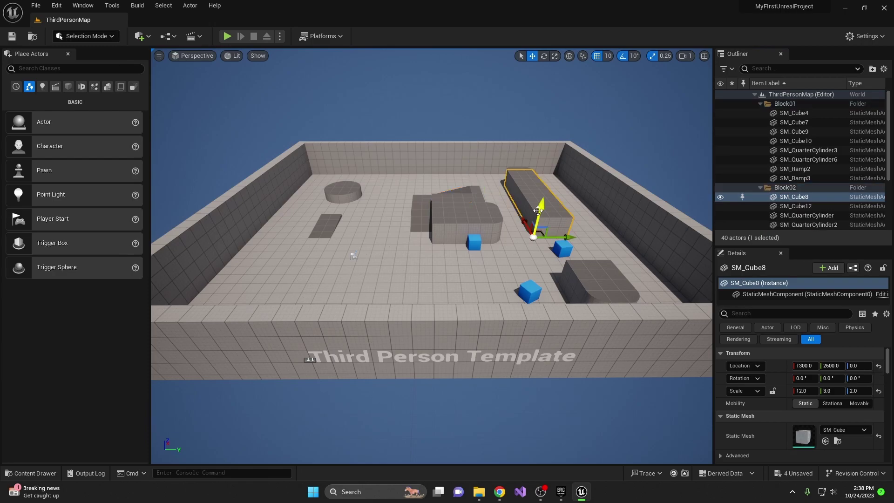
click(582, 280)
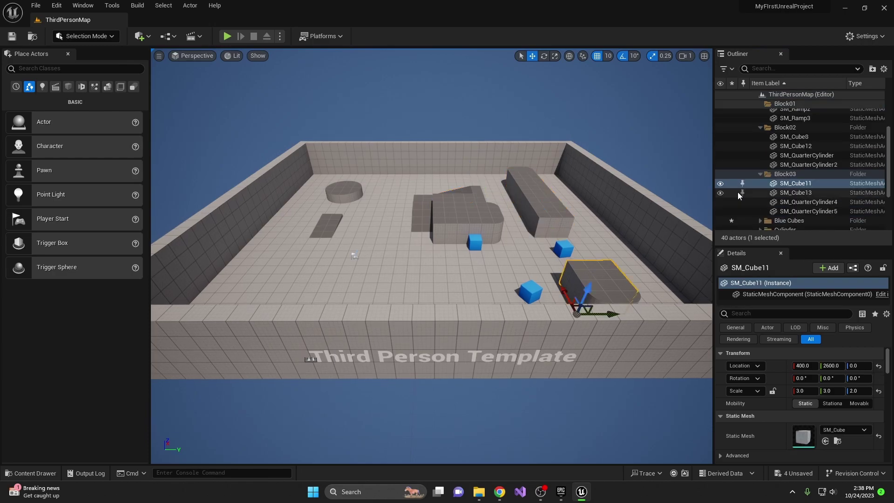
click(759, 174)
click(759, 127)
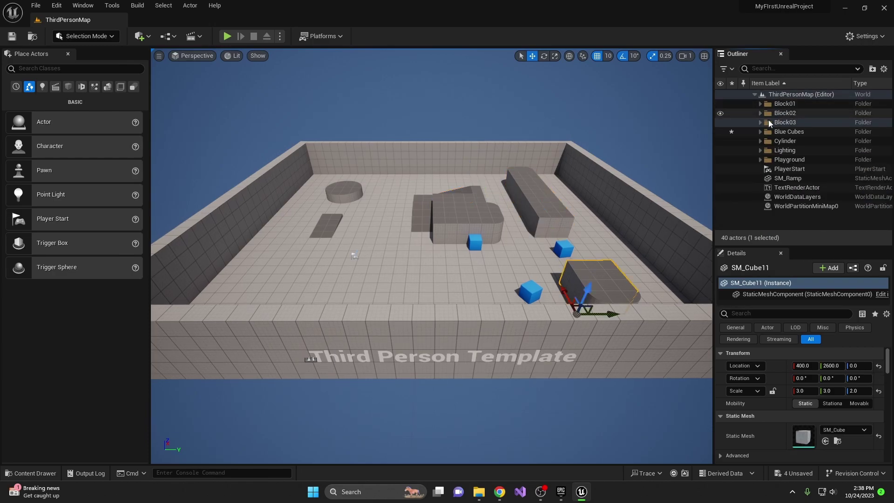
Step: Move SM_Ramp into the Cylinder folder with SM_QuarterCylinder11–14
click(785, 140)
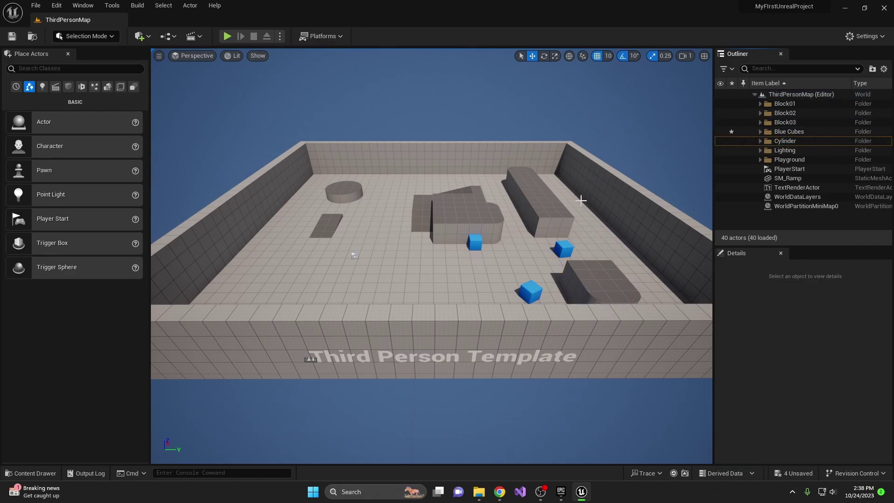
click(345, 190)
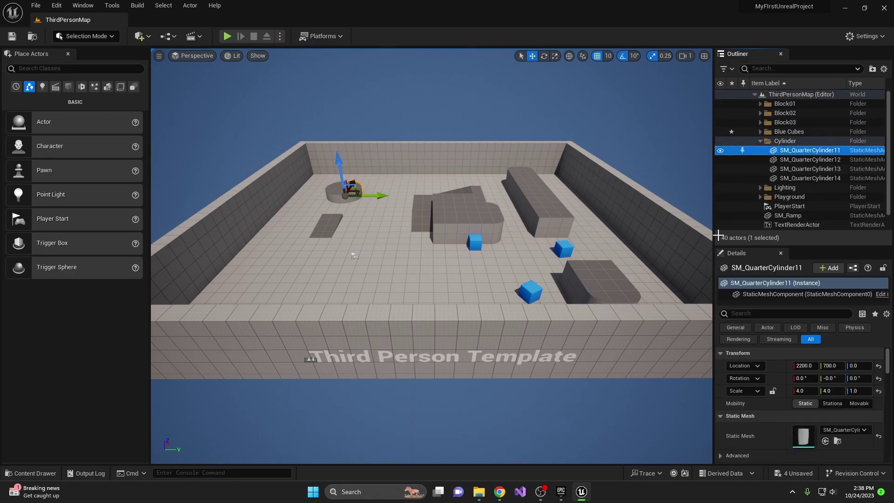
click(761, 141)
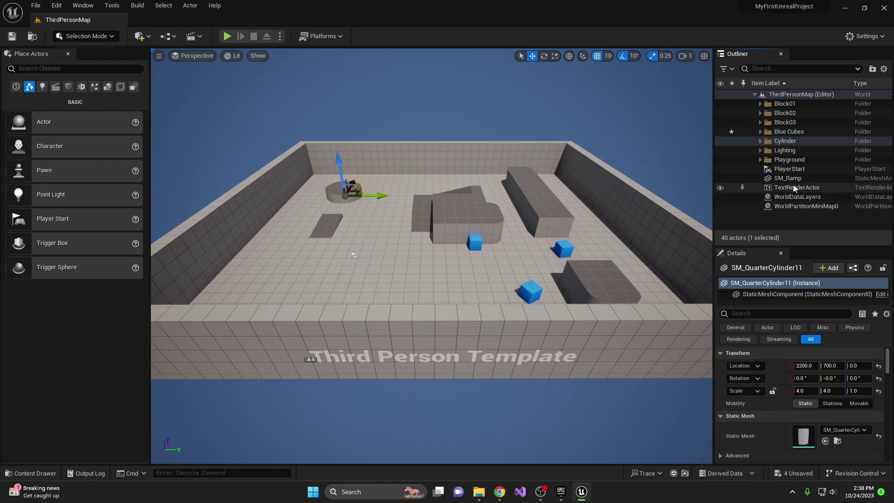
drag(791, 180, 785, 140)
Step: Inspect the Playground floor, the arena walls and the Third Person Template text actor
click(759, 141)
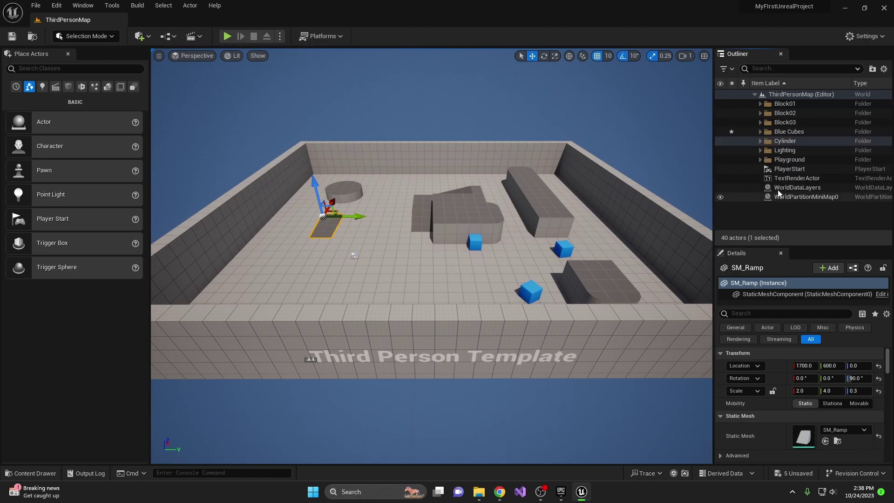
click(759, 159)
click(354, 258)
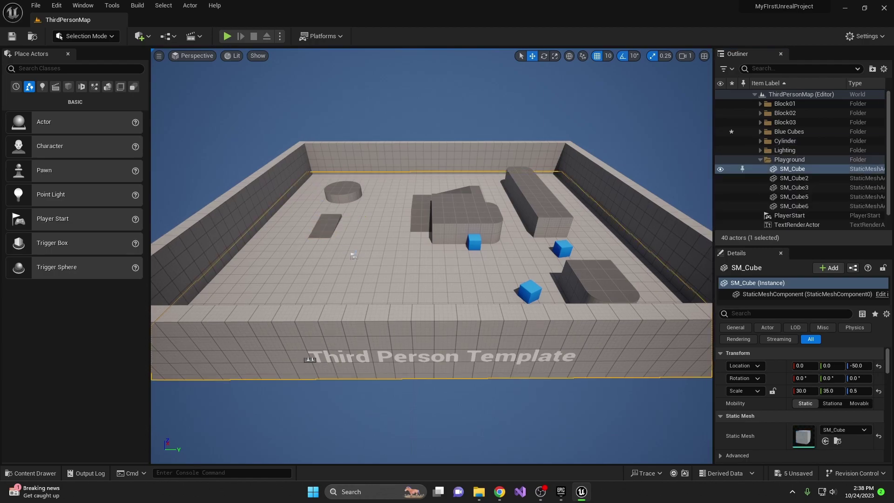
click(373, 146)
click(620, 318)
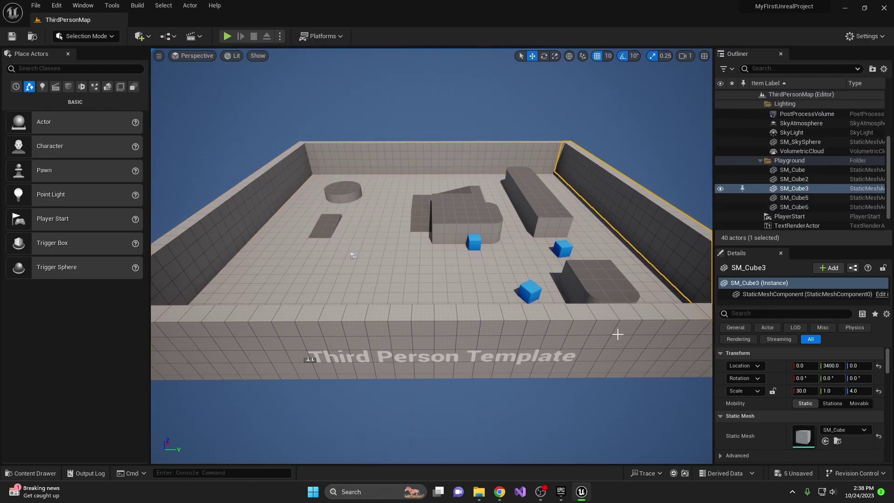
click(542, 356)
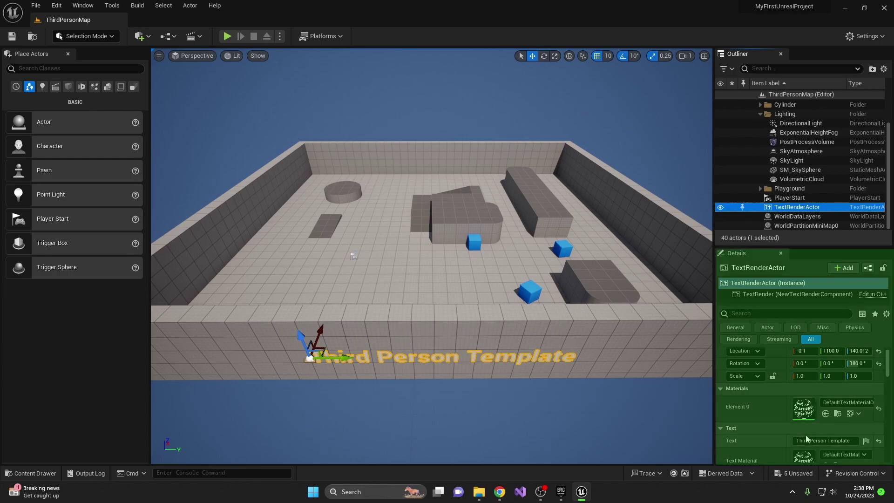
Step: Change the TextRenderActor's Text from 'Third Person Template' to 'Our first Map'
scroll(805, 434, down, 3)
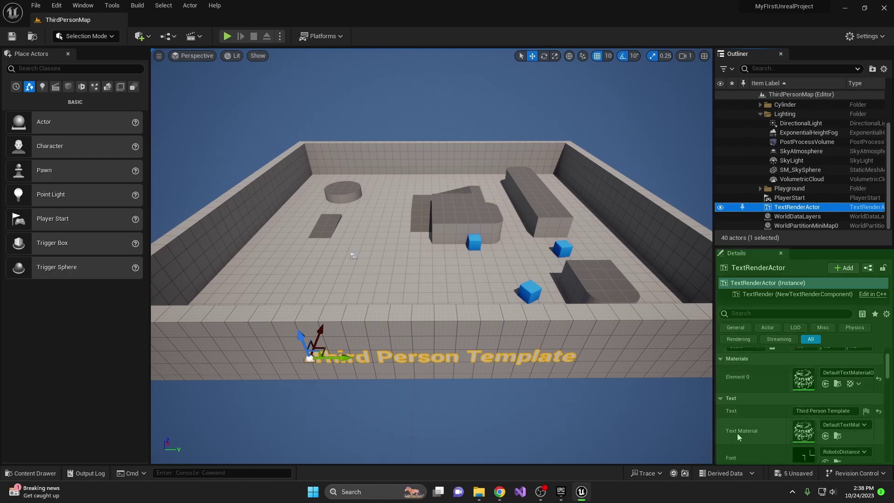
click(787, 410)
text(Our first Map)
key(Return)
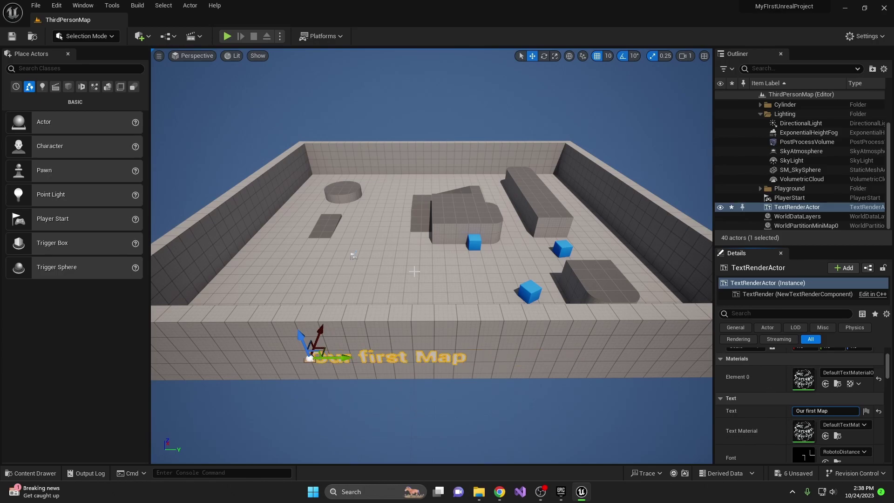
Step: Create a new Outliner folder named 'Various'
click(759, 114)
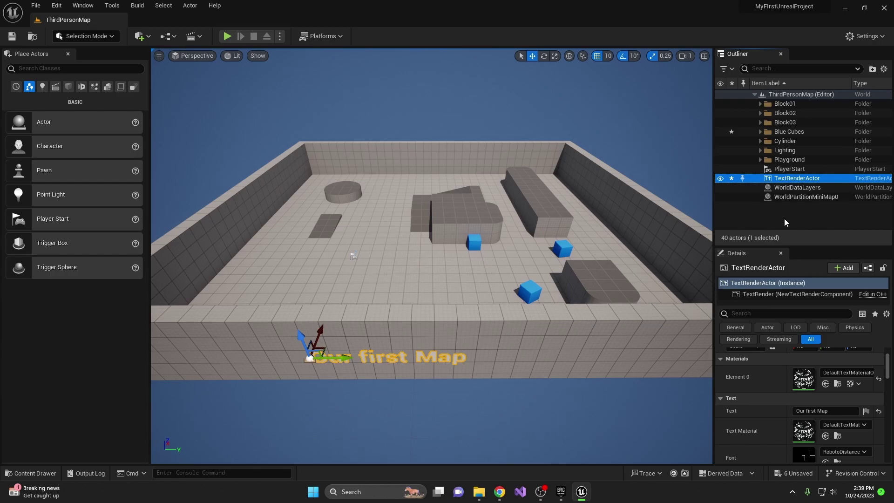
right_click(780, 221)
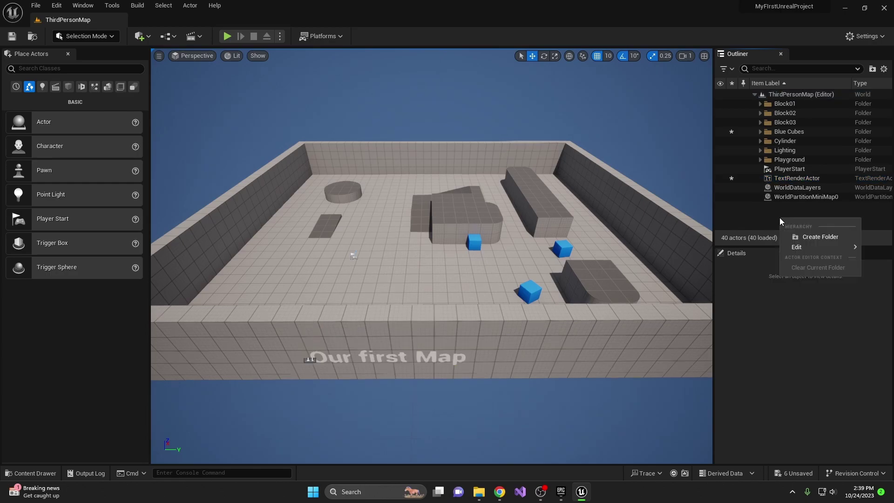
click(802, 235)
text(Various)
key(Return)
Step: Move TextRenderActor, WorldDataLayers and WorldPartitionMiniMap0 into Various and save the level
click(790, 187)
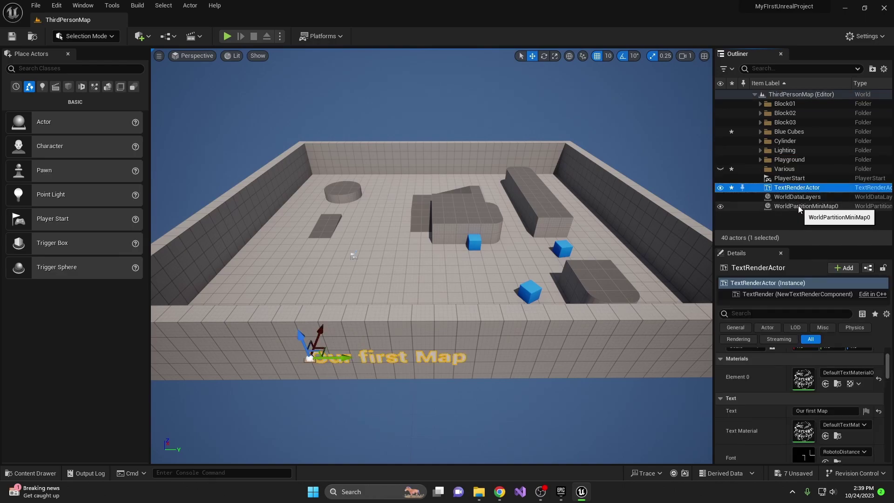
shift+click(791, 205)
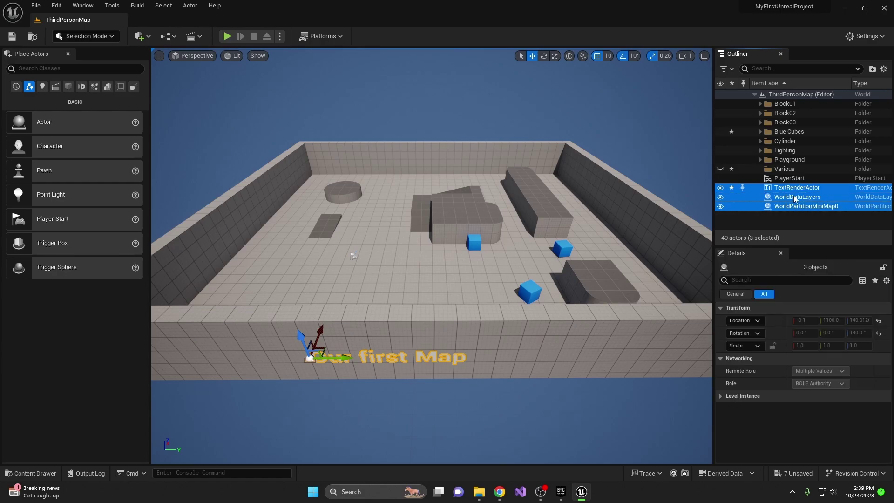
drag(792, 194, 781, 169)
click(760, 169)
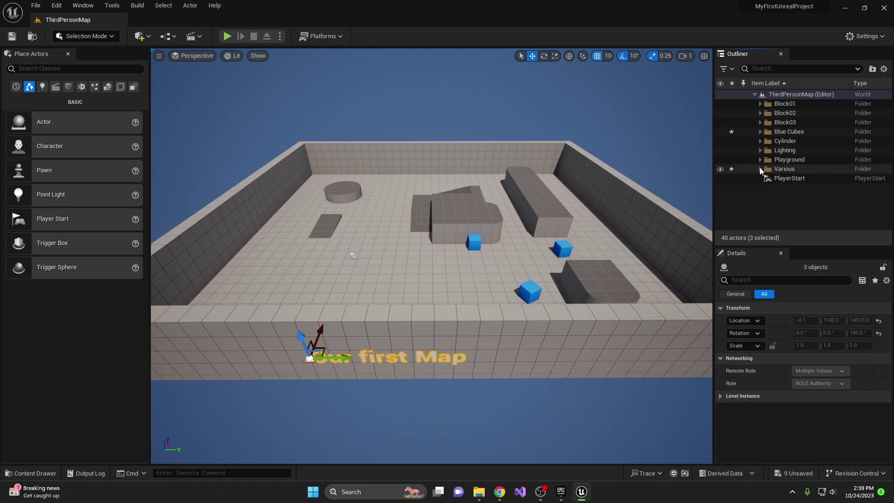
click(775, 212)
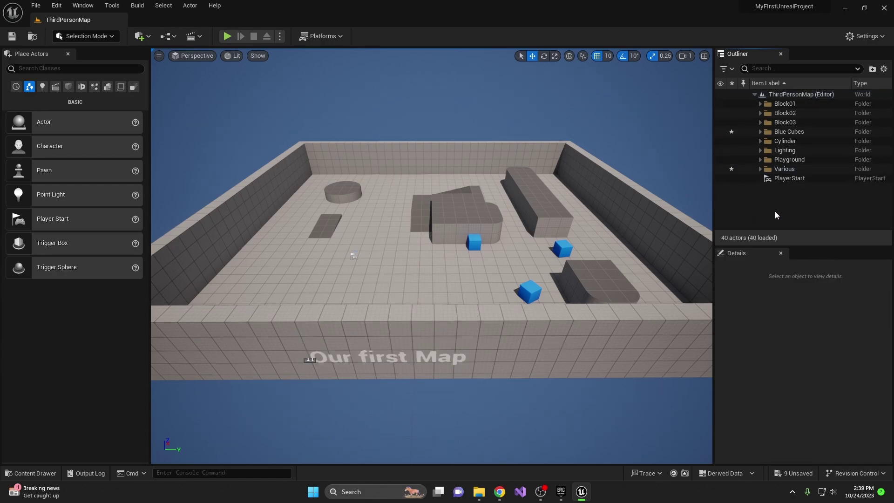
click(12, 36)
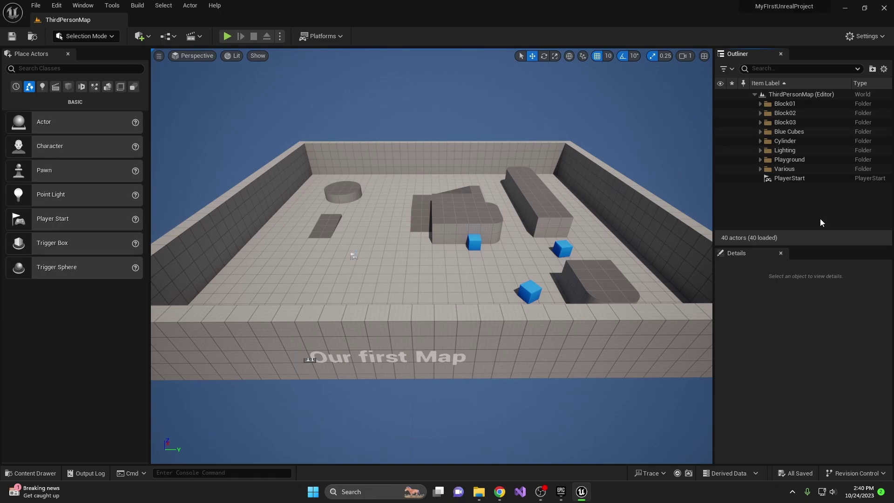
Step: Parent the seven Block01 pieces, SM_Cube7 through SM_Ramp3, to the large SM_Cube4
click(760, 103)
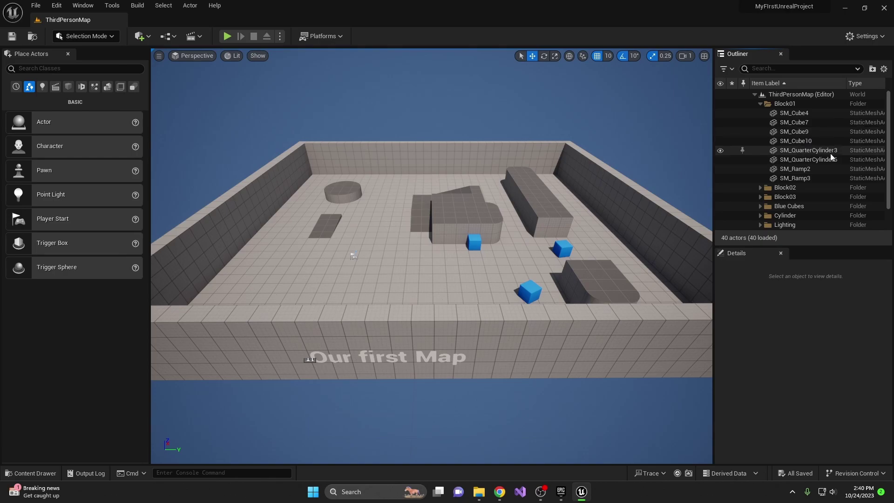
click(439, 229)
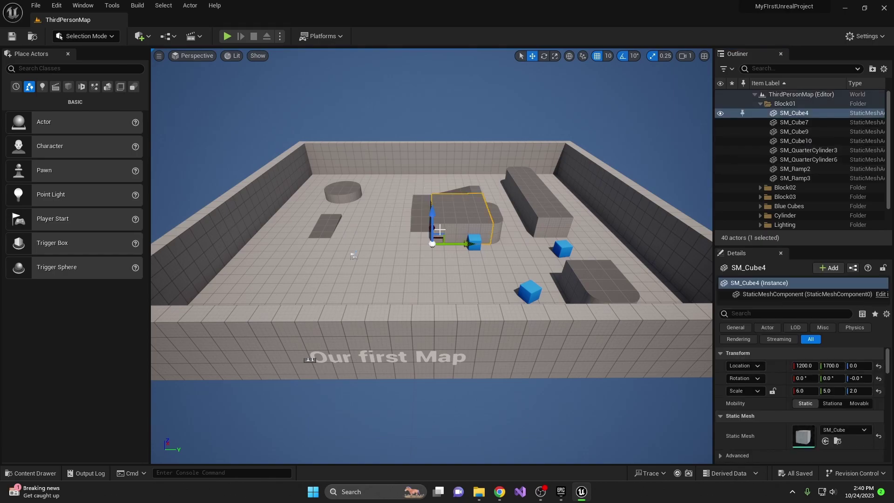
click(801, 123)
key(shift+Down)
key(shift+Down)
key(shift+Down)
key(shift+Down)
key(shift+Down)
key(shift+Down)
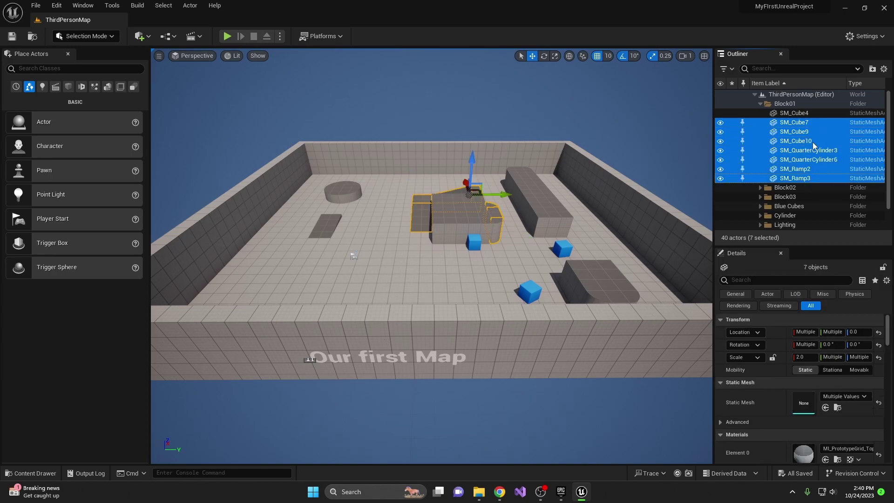
drag(796, 131, 798, 113)
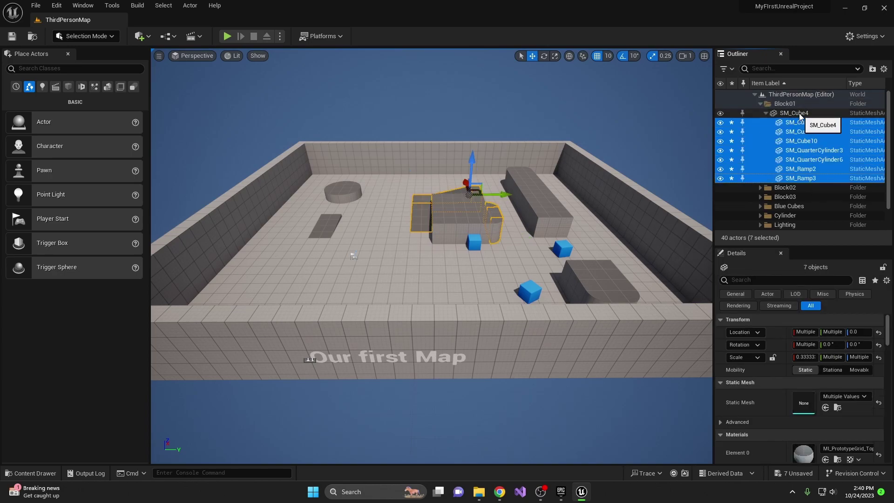
click(768, 113)
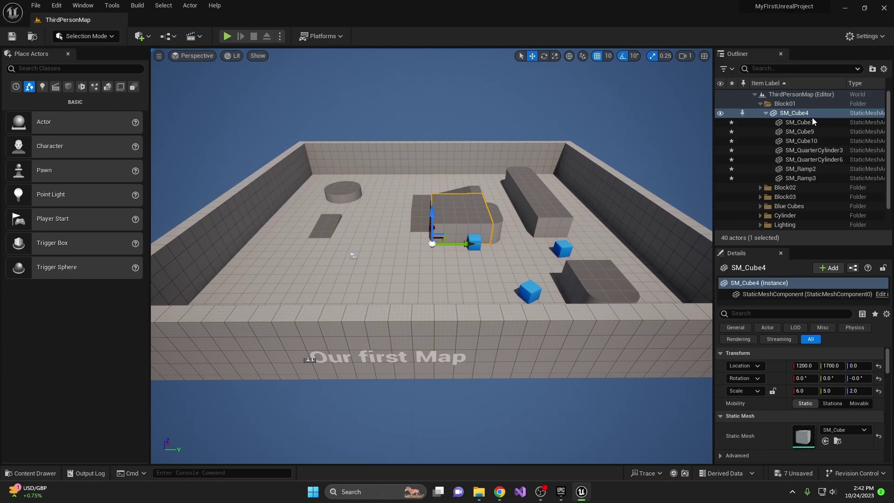
Step: Parent Block02's SM_Cube12, SM_QuarterCylinder and SM_QuarterCylinder2 to SM_Cube8
click(761, 106)
click(783, 114)
click(760, 113)
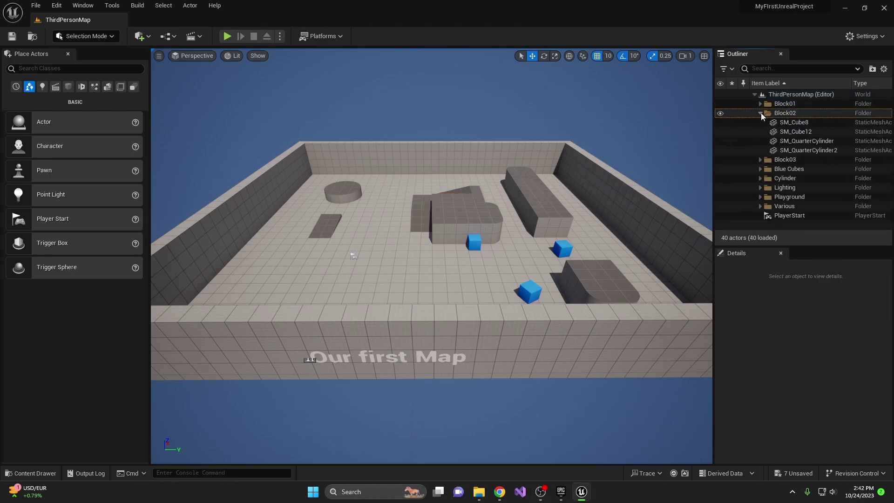
click(794, 123)
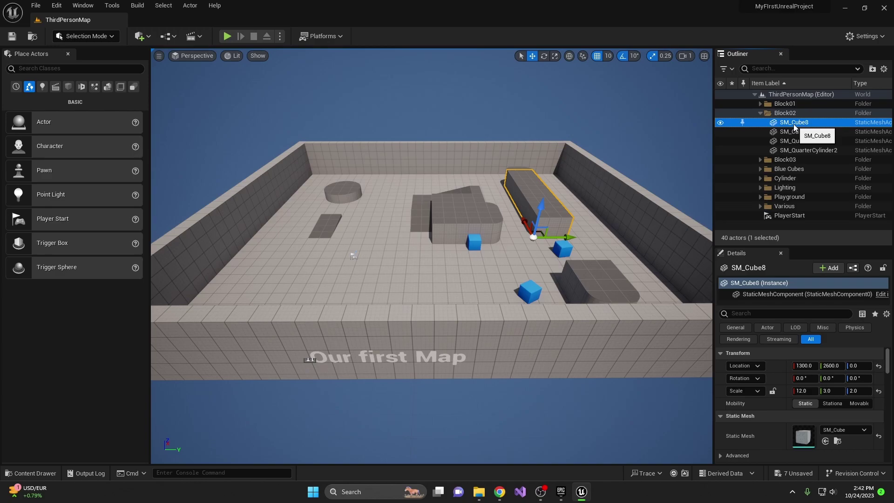
click(795, 131)
ctrl+click(800, 141)
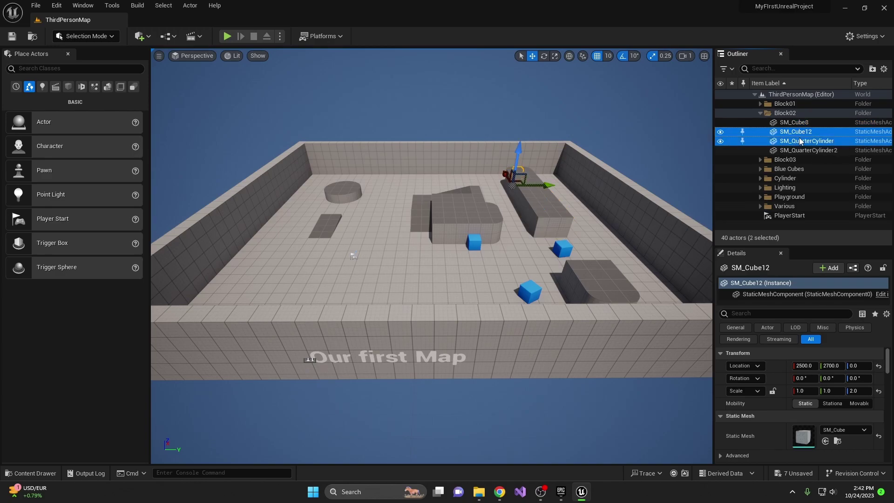
ctrl+click(808, 149)
drag(808, 150, 798, 122)
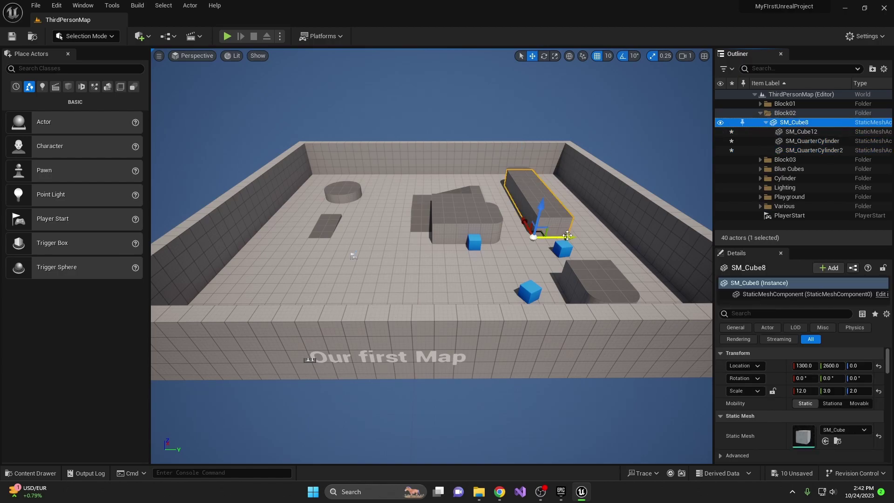
Step: Test-move SM_Cube8 and SM_Cube4 along Y, leaving SM_Cube4's group at 1200.0, 1670.0, 0.0
mouse_move(567, 235)
mouse_down()
mouse_move(380, 235)
mouse_move(571, 236)
mouse_up()
click(760, 103)
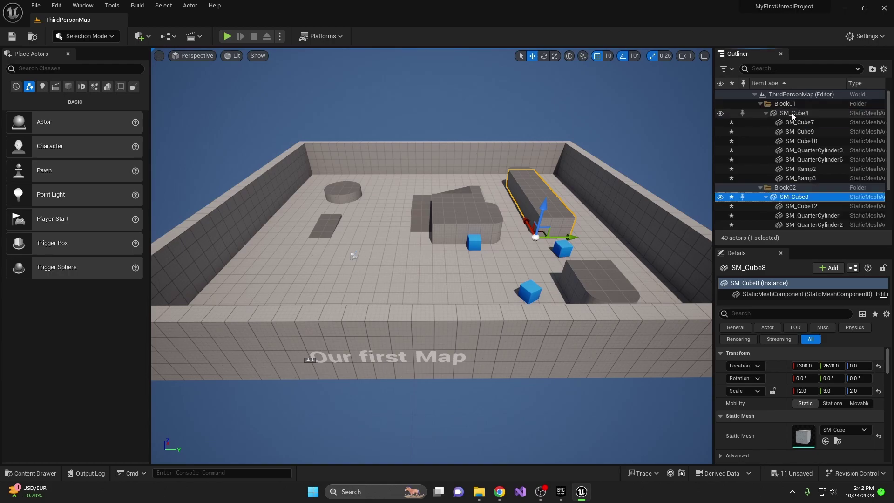
click(793, 114)
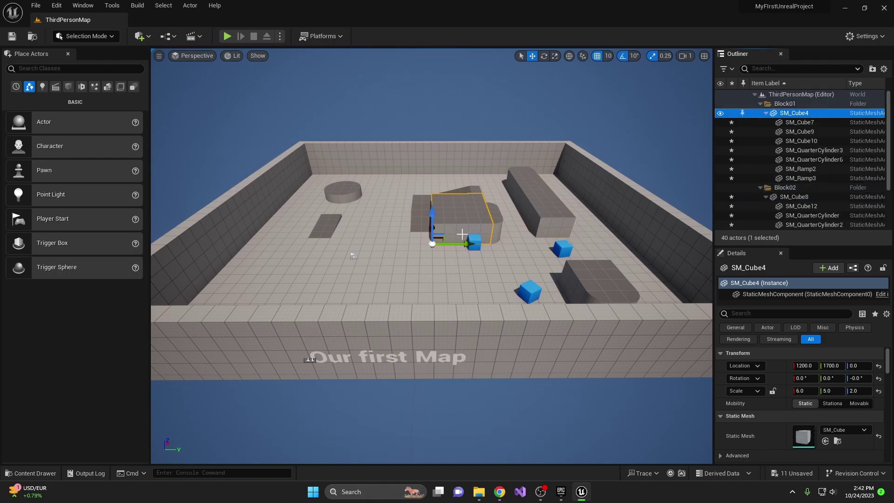
mouse_move(466, 243)
mouse_down()
mouse_move(298, 244)
mouse_move(459, 250)
mouse_move(427, 240)
mouse_move(461, 242)
mouse_up()
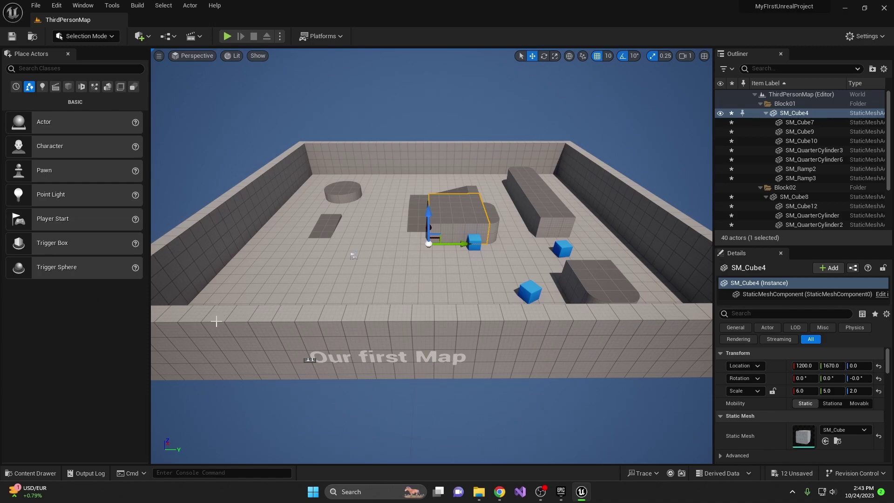
click(789, 160)
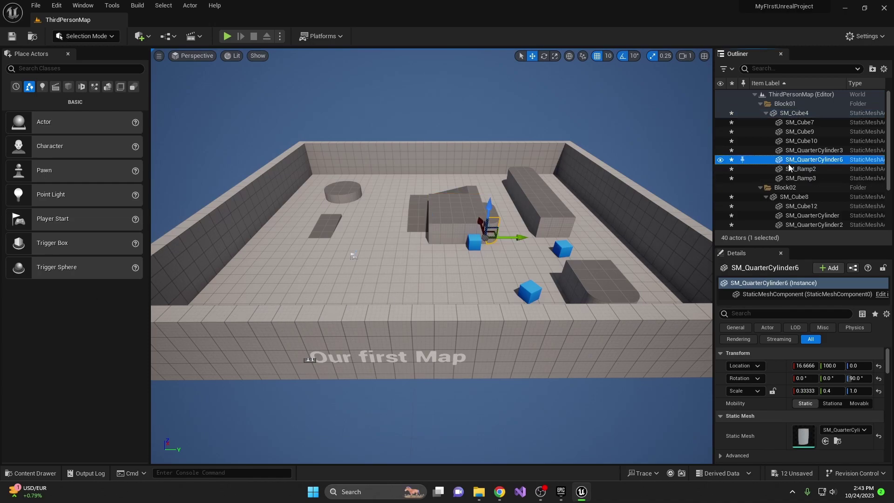
click(803, 131)
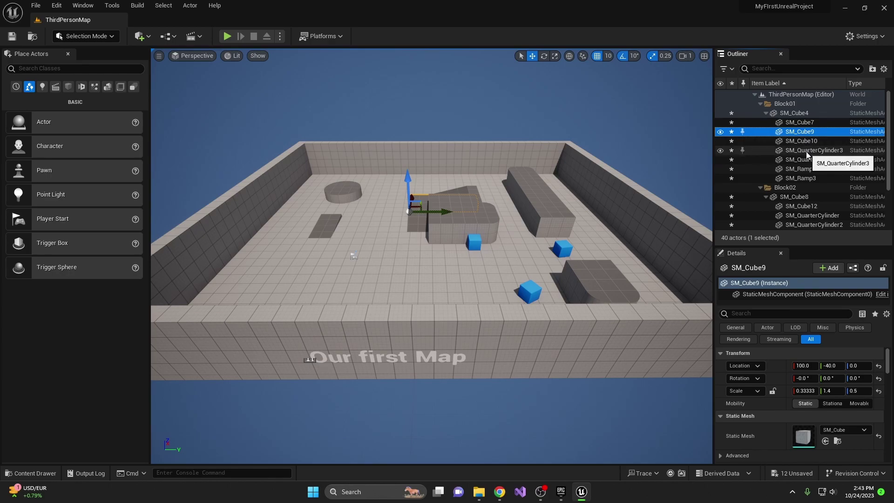
click(787, 70)
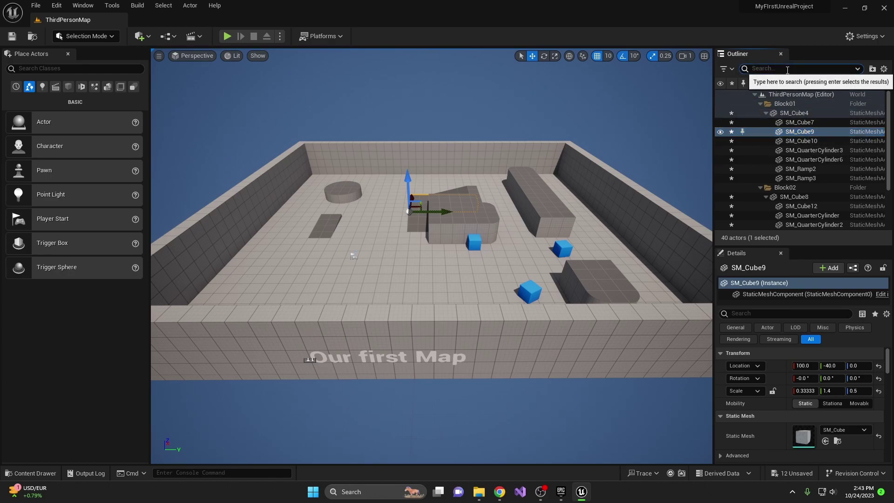
text(cube7)
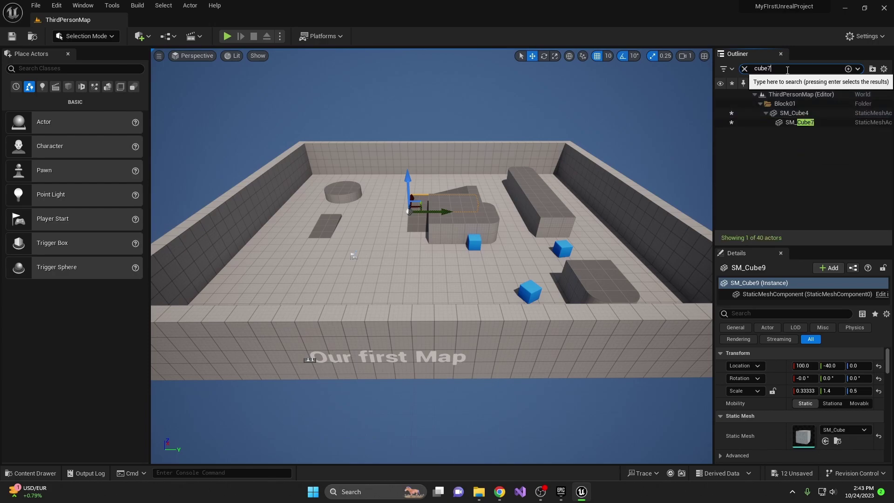
click(798, 122)
click(744, 68)
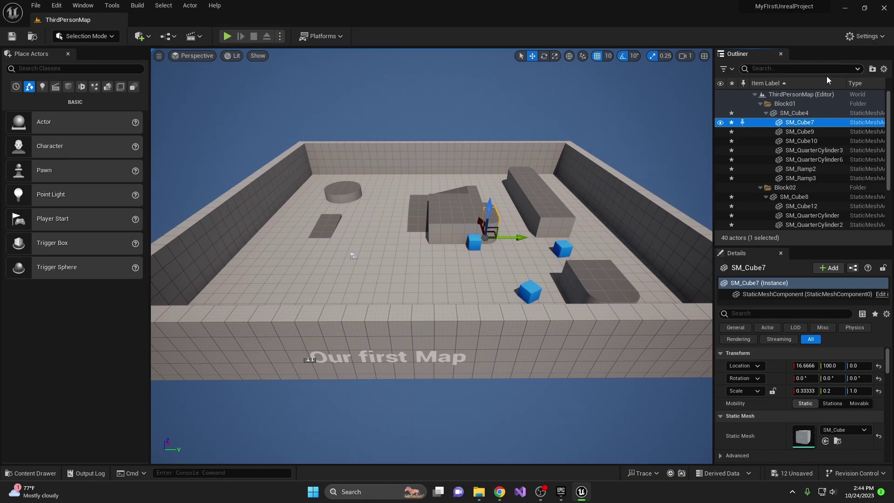
click(799, 115)
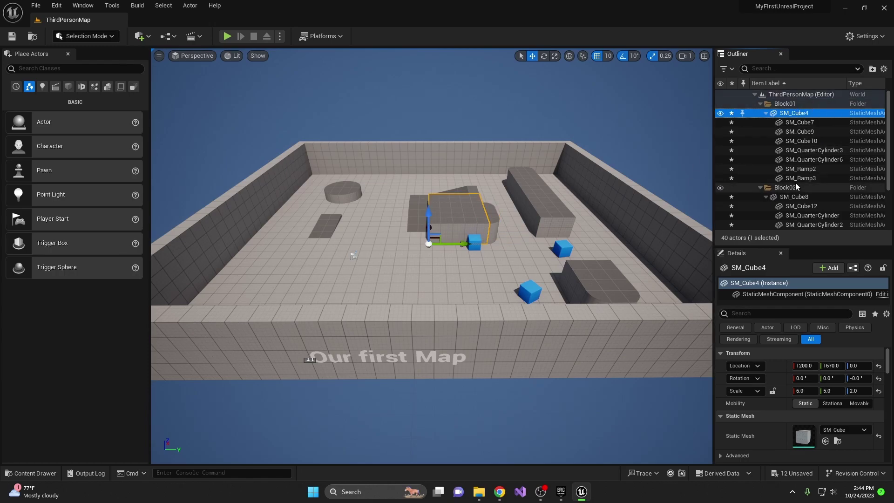
click(720, 113)
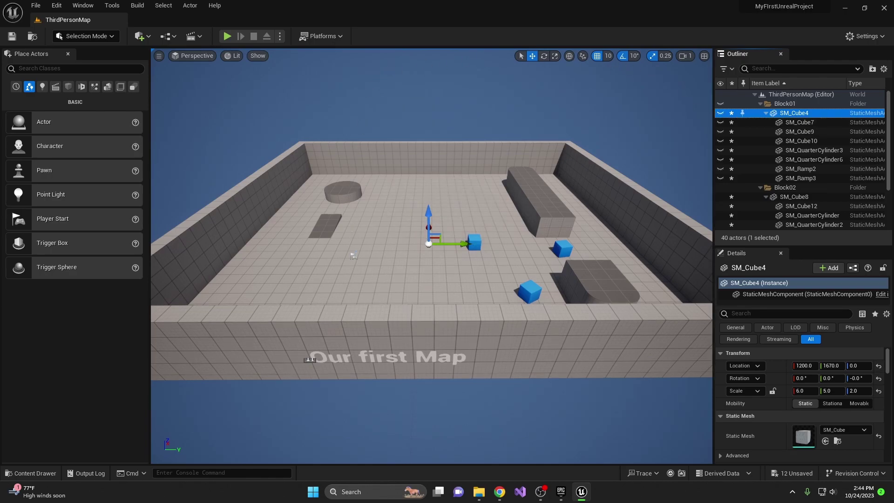
click(720, 114)
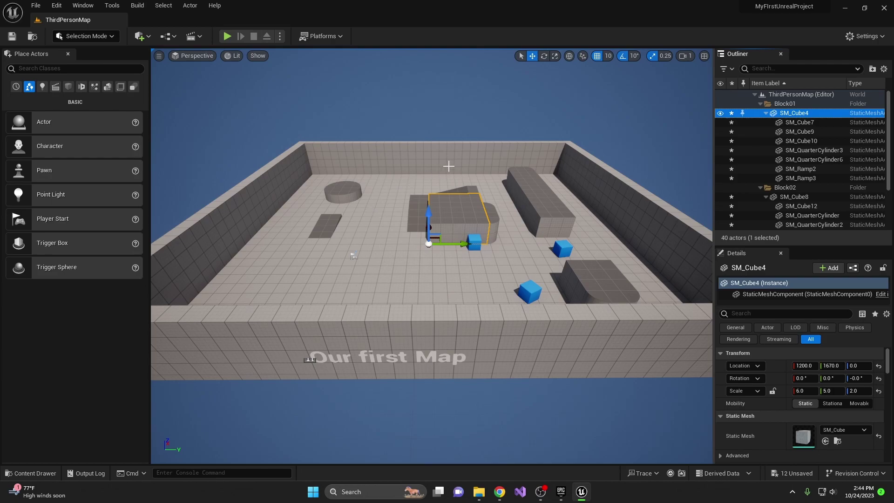
click(776, 104)
click(721, 105)
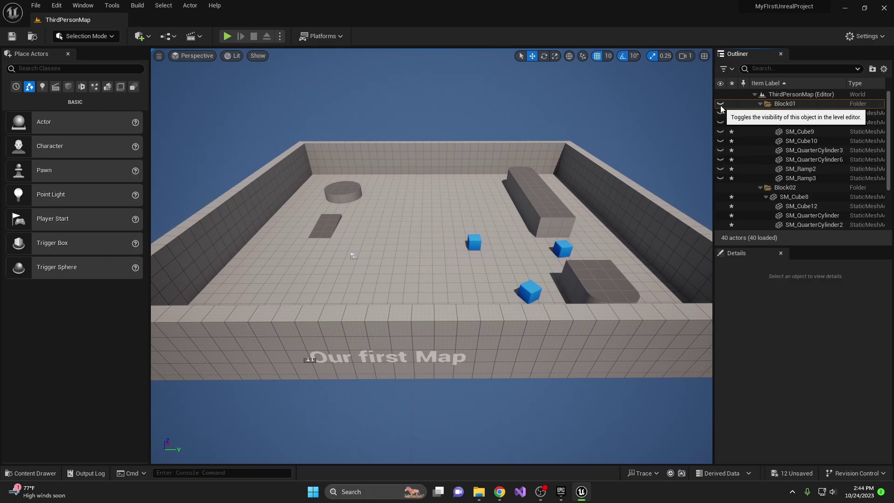
click(720, 104)
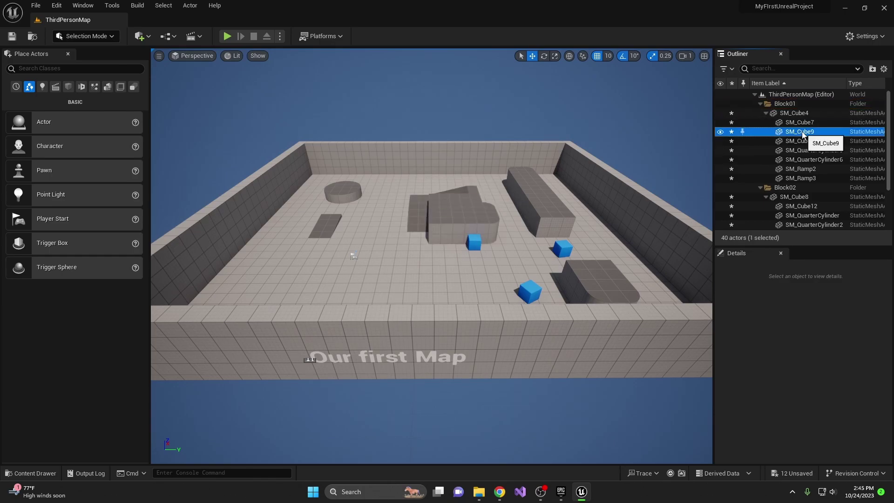
click(801, 131)
click(801, 141)
click(800, 150)
click(800, 159)
click(798, 168)
click(801, 178)
click(804, 149)
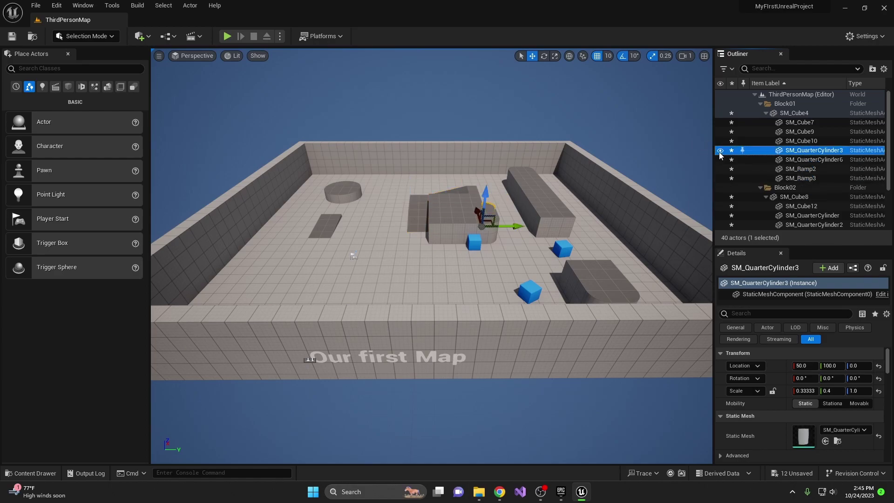
click(468, 105)
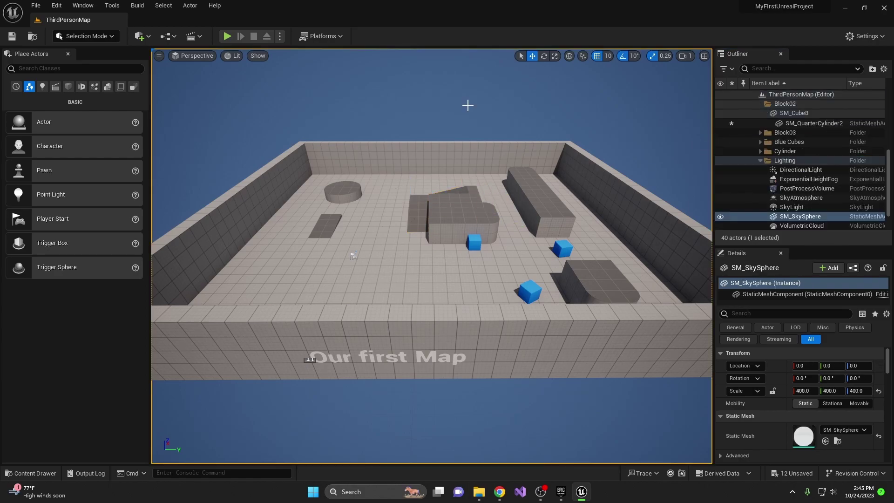